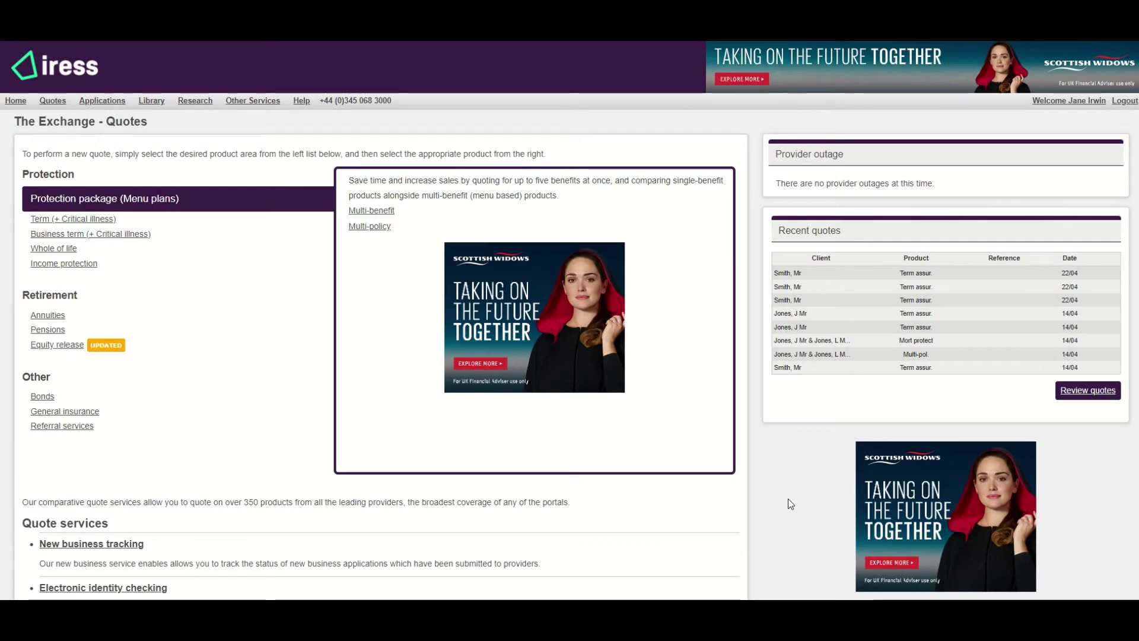
left_click(88, 221)
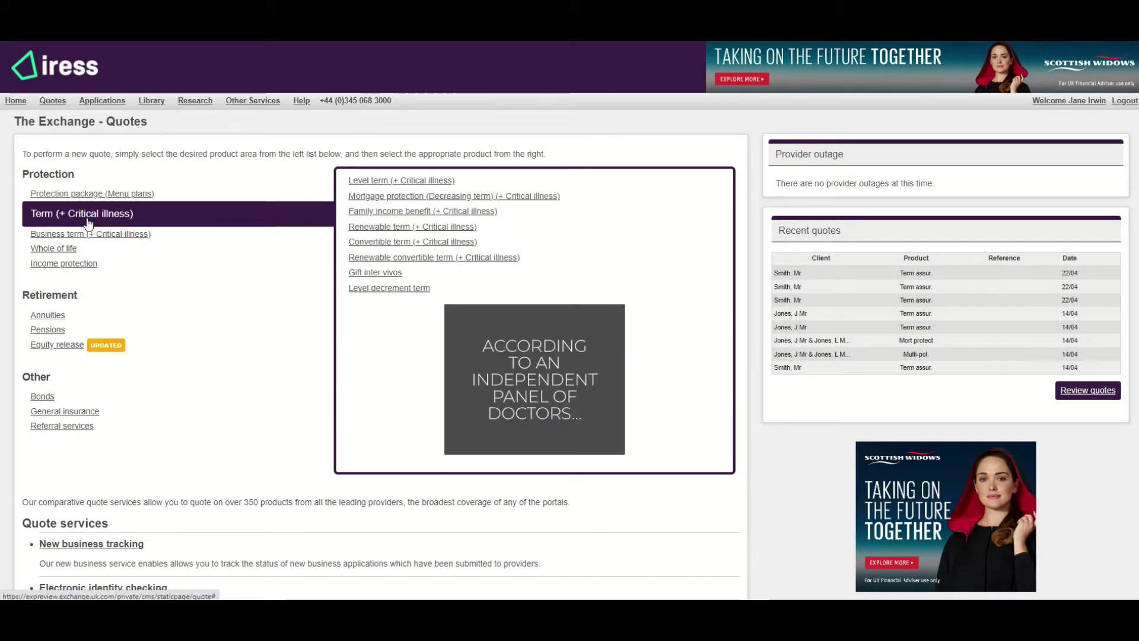
left_click(92, 234)
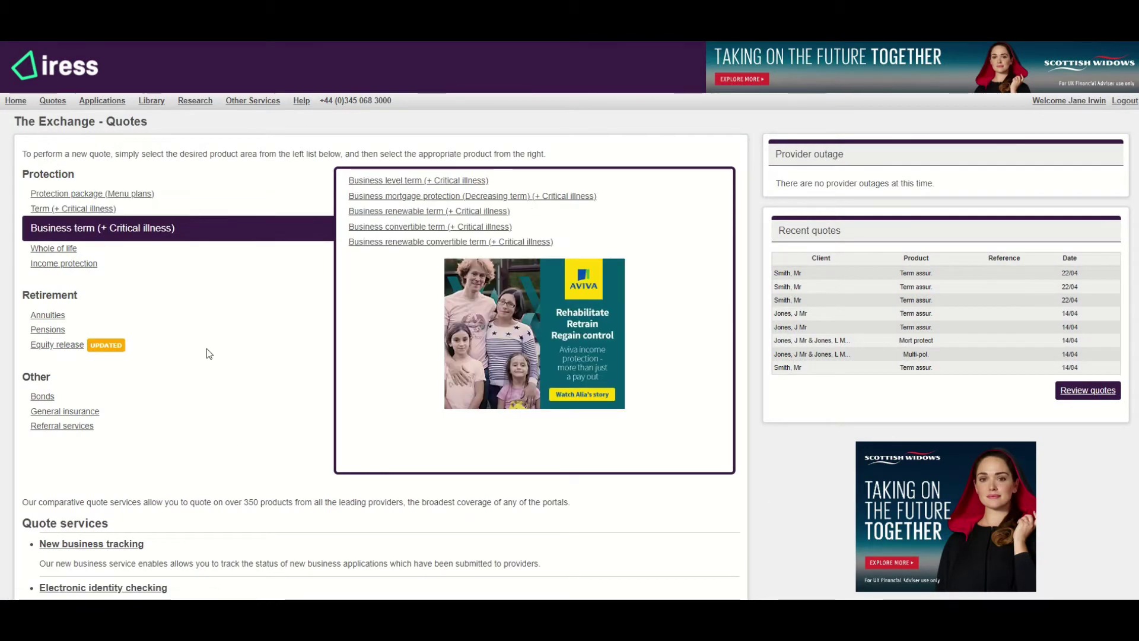
left_click(114, 200)
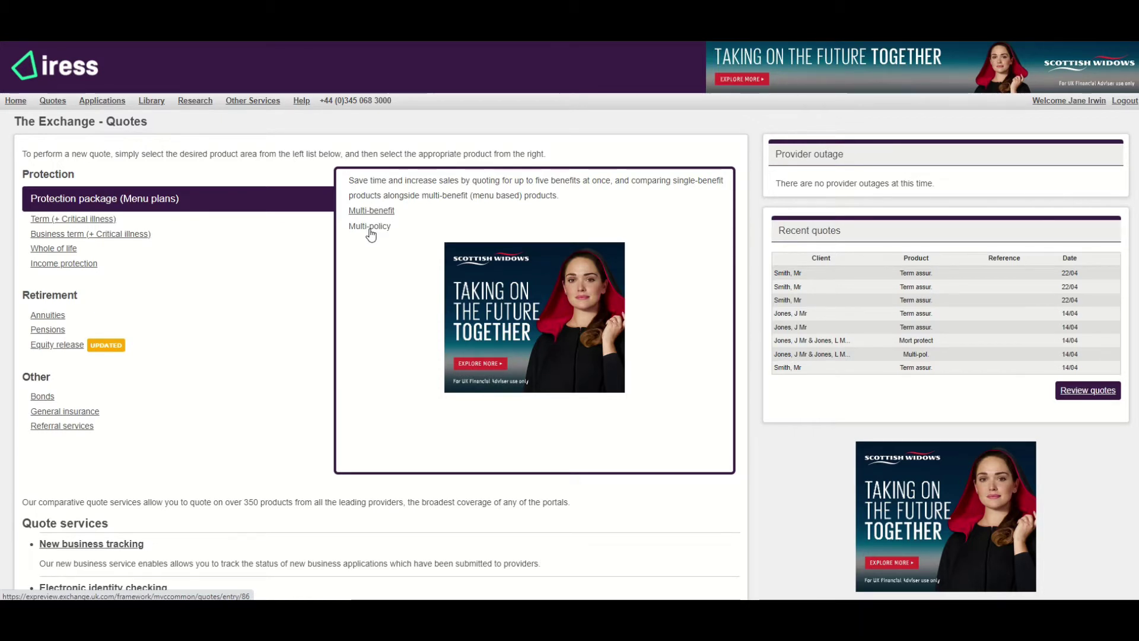
Step: Open the recent Term assur. quote, showing 47 quotes led by AIG Life+Core CIC at £112.41 monthly
left_click(823, 279)
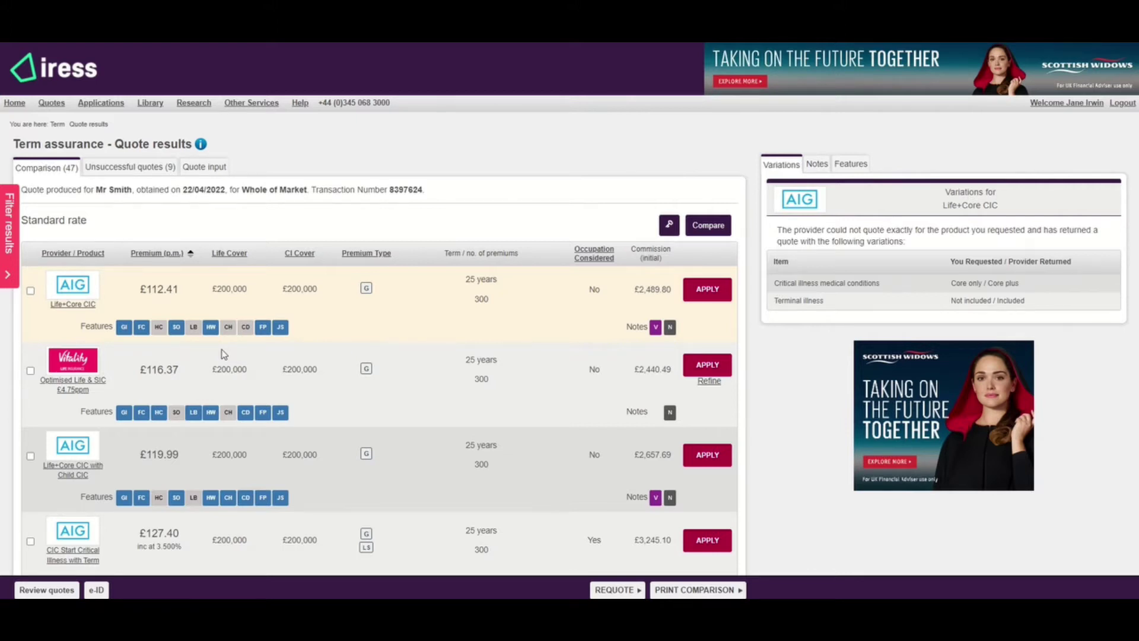
Step: Show AIG Life+Core CIC features, browse the feature definitions, then expand its Product Information
left_click(842, 167)
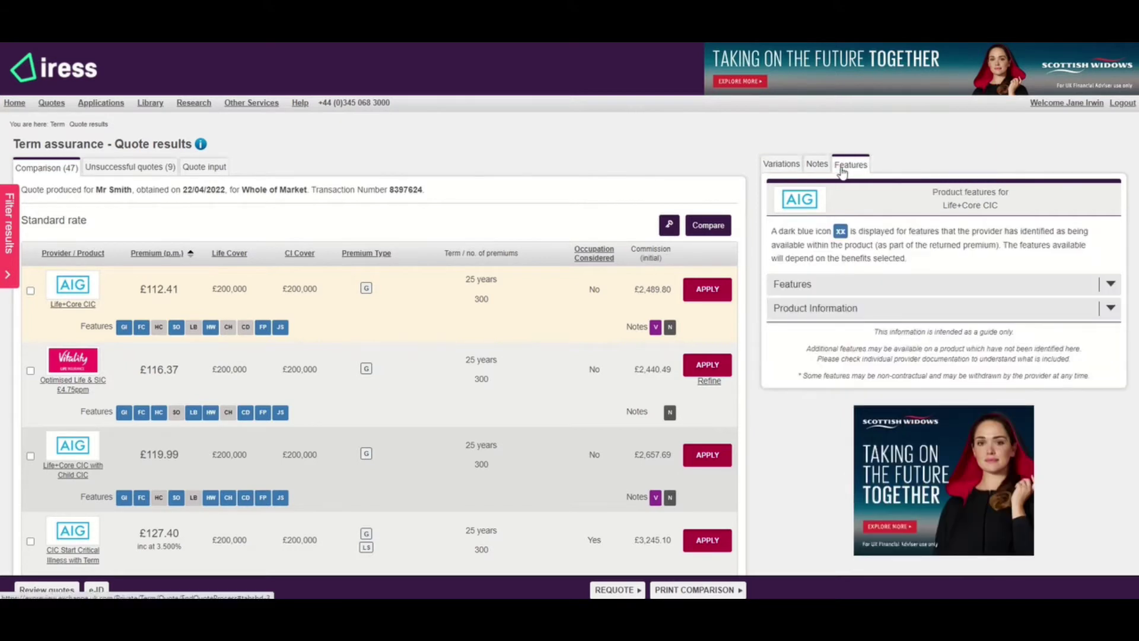
left_click(847, 285)
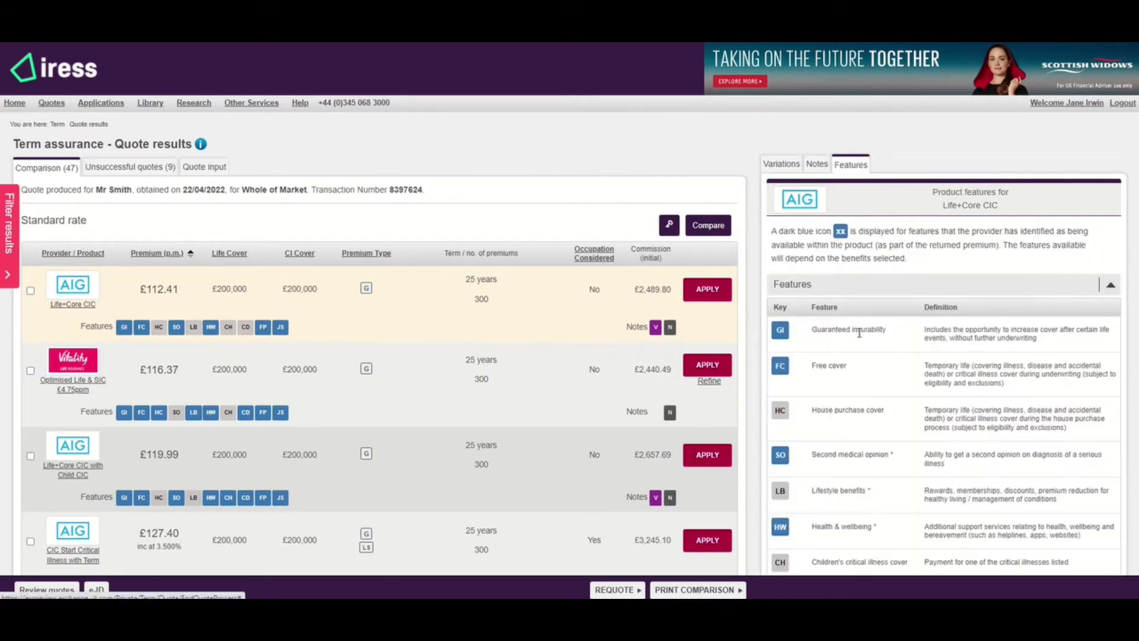
scroll(954, 334, "down", 3)
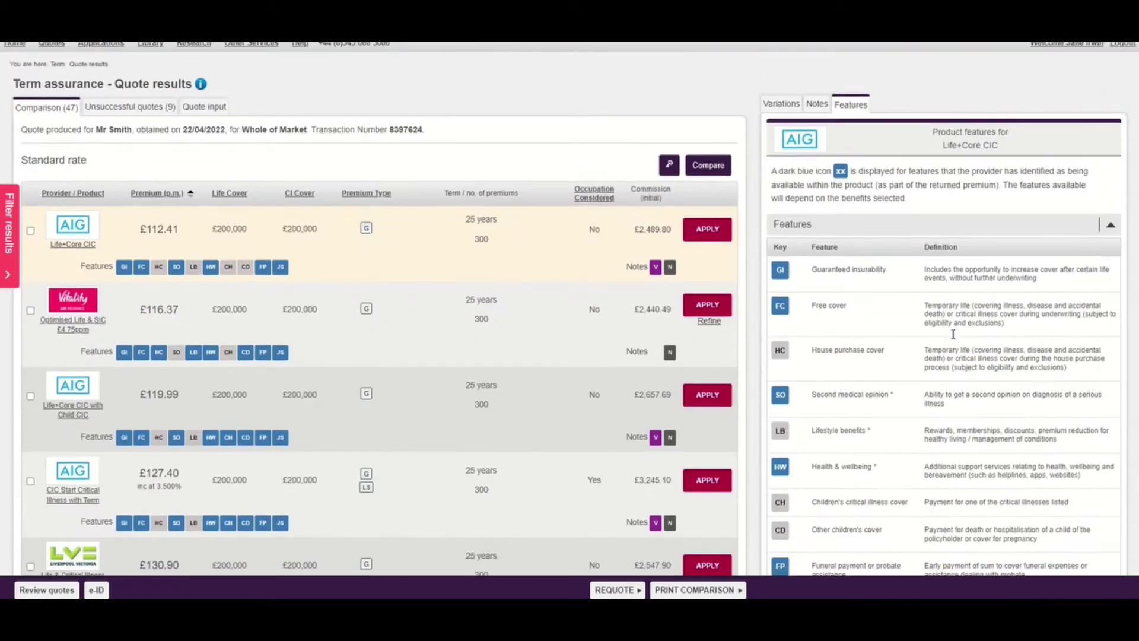
scroll(955, 337, "up", 2)
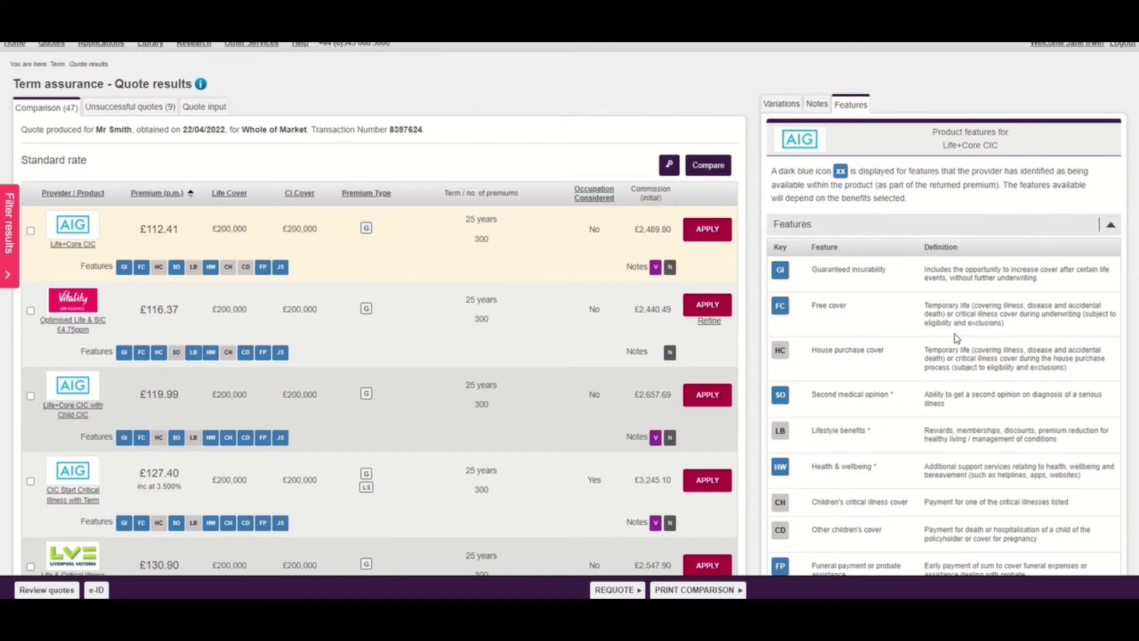
left_click(1110, 225)
left_click(942, 254)
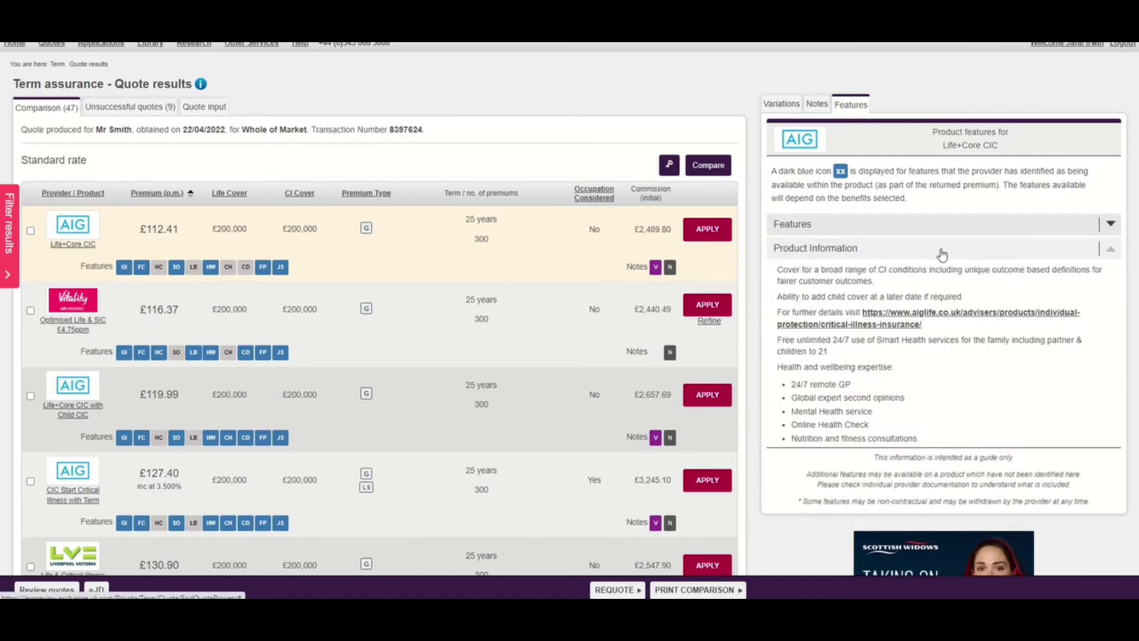
Step: Select the Vitality Optimised Life & SIC £4.75ppm quote and view its features and comparison page
left_click(339, 331)
left_click(851, 104)
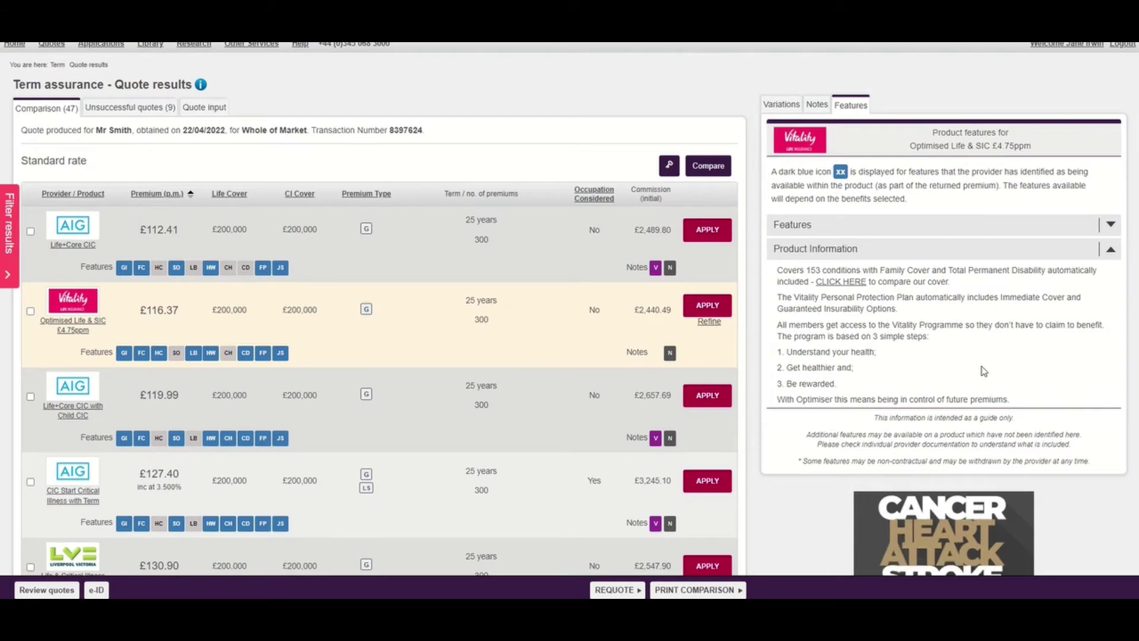
left_click(825, 283)
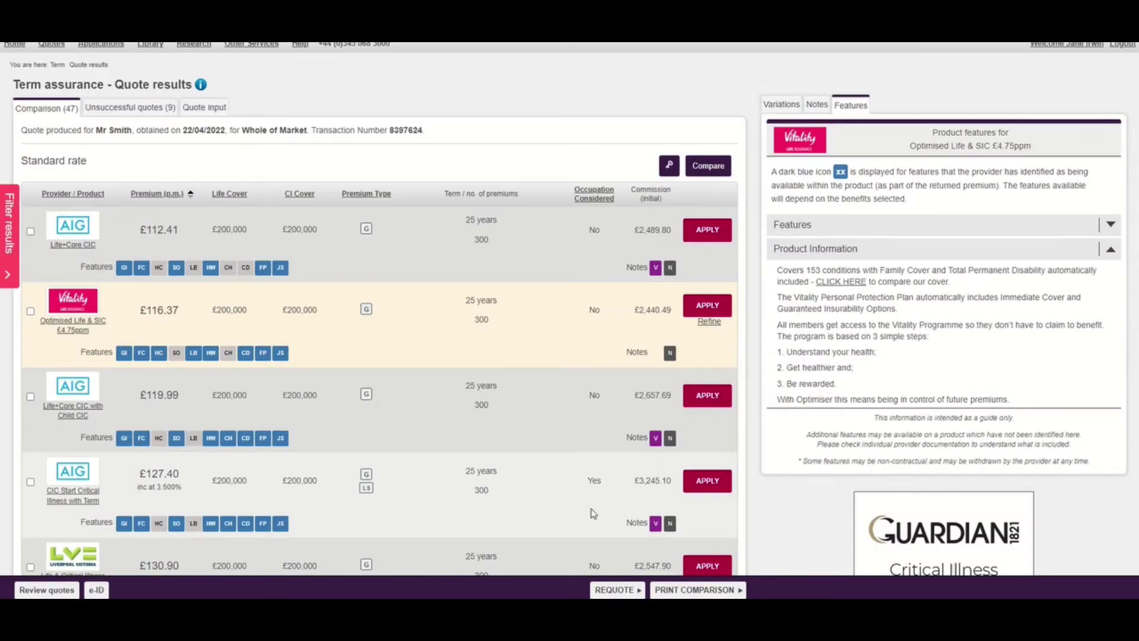
Step: Print the results as a Feature print Features Report PDF for the top five quotes
left_click(682, 591)
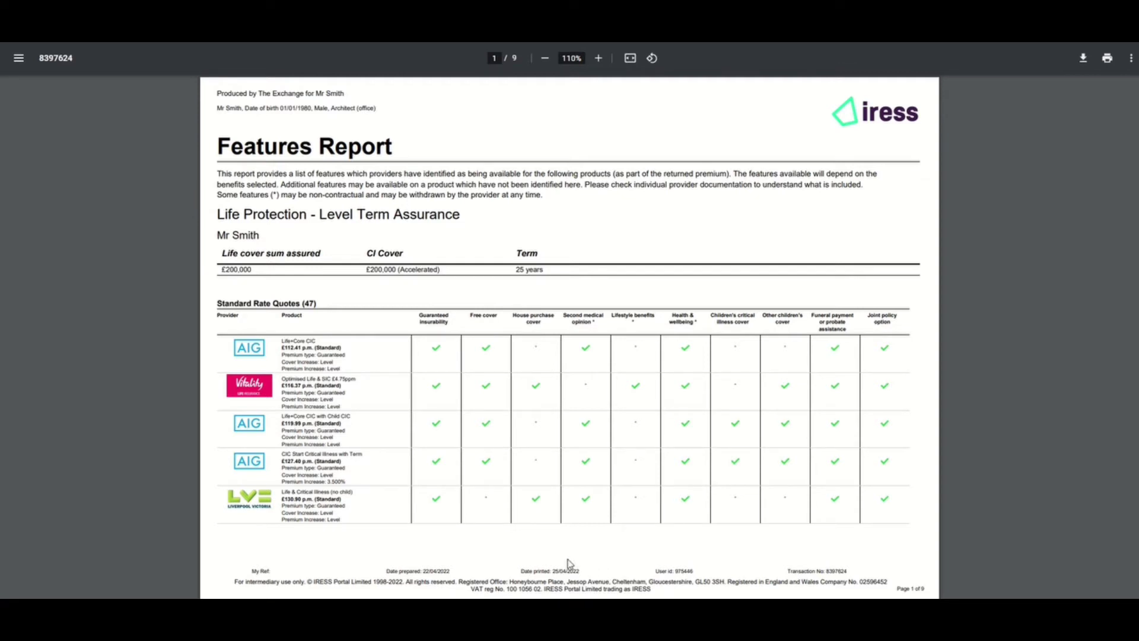
Step: Highlight the £200,000 cover amount and the AIG premium on page 1 of the report
mouse_move(217, 269)
left_mouse_down()
mouse_move(291, 260)
mouse_move(231, 269)
left_mouse_up()
left_click(310, 354)
left_click_drag(284, 349, 346, 356)
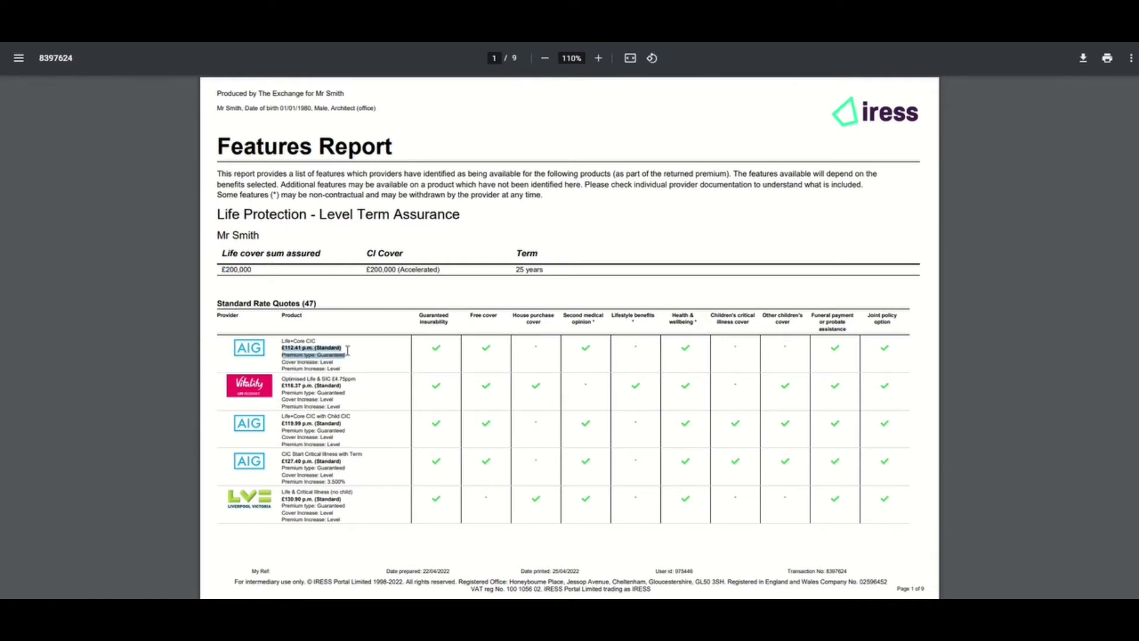
left_click(284, 358)
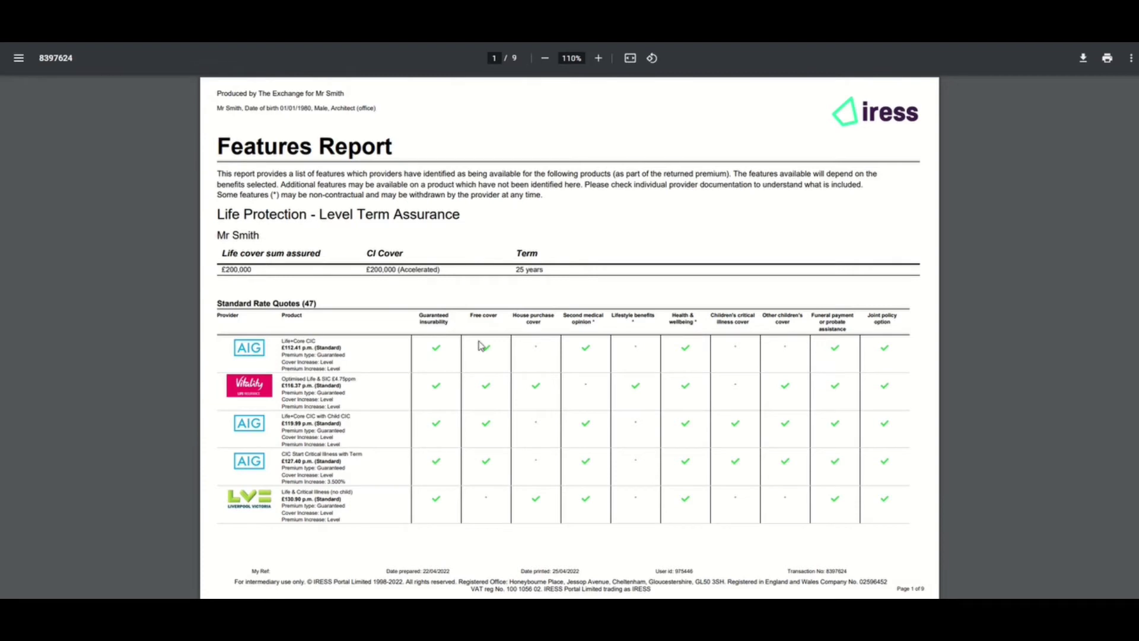
Step: Scroll down through the Features Report PDF toward the feature definitions page
scroll(481, 352, "down", 8)
scroll(482, 349, "down", 20)
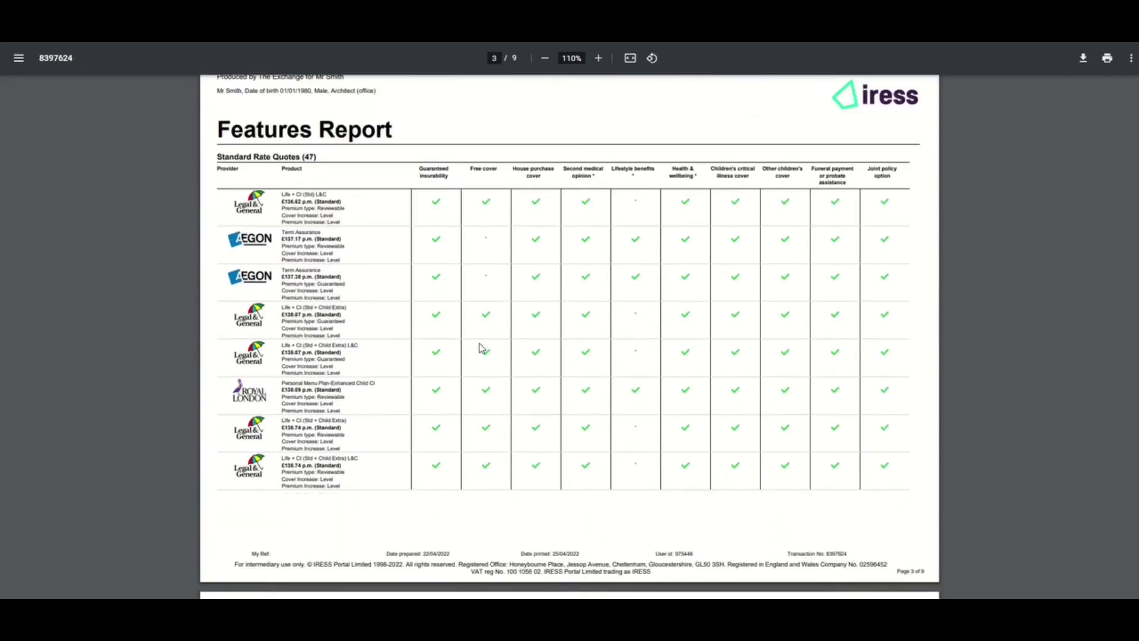
scroll(481, 348, "down", 20)
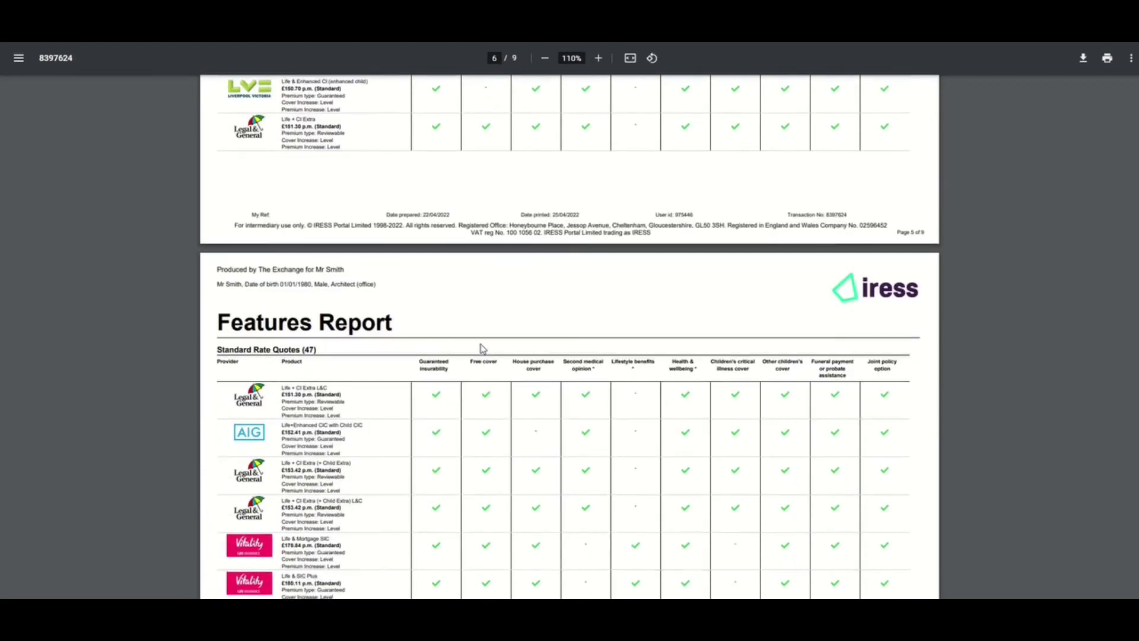
scroll(484, 350, "down", 8)
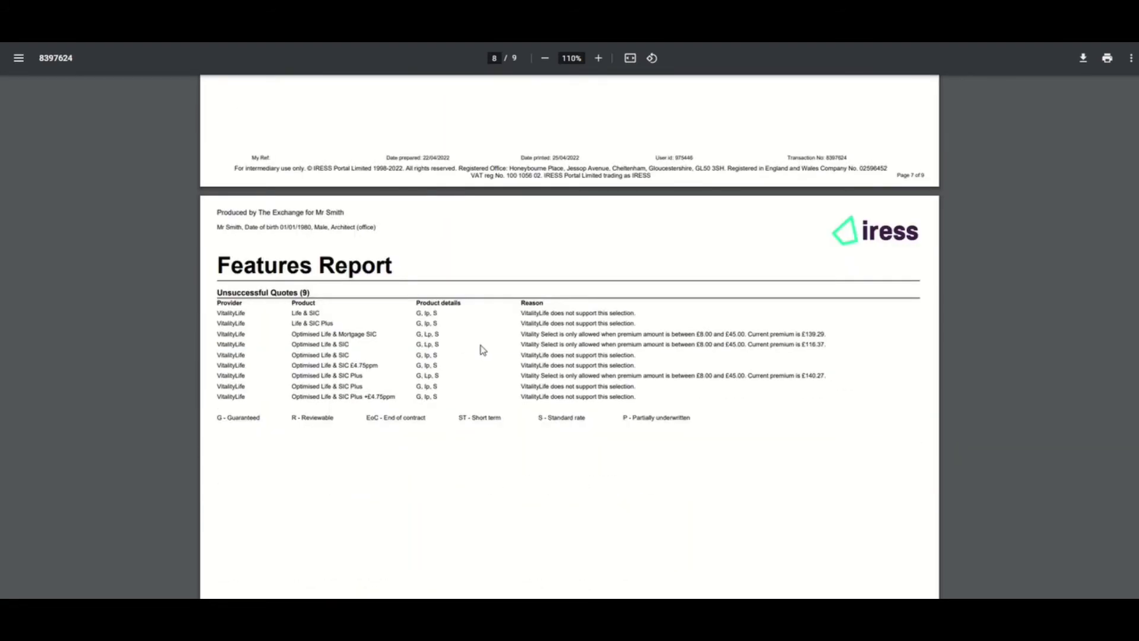
scroll(484, 351, "down", 9)
scroll(484, 350, "down", 2)
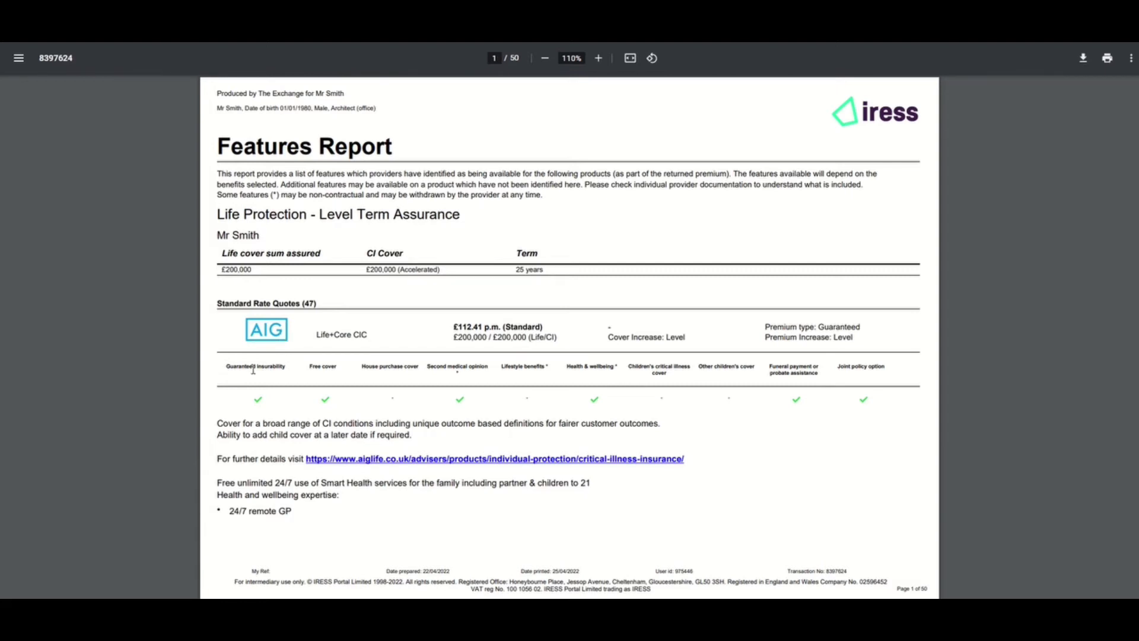
Step: Select AIG's cover description text, then follow Vitality's CLICK HERE link back to the quote results
scroll(259, 419, "down", 2)
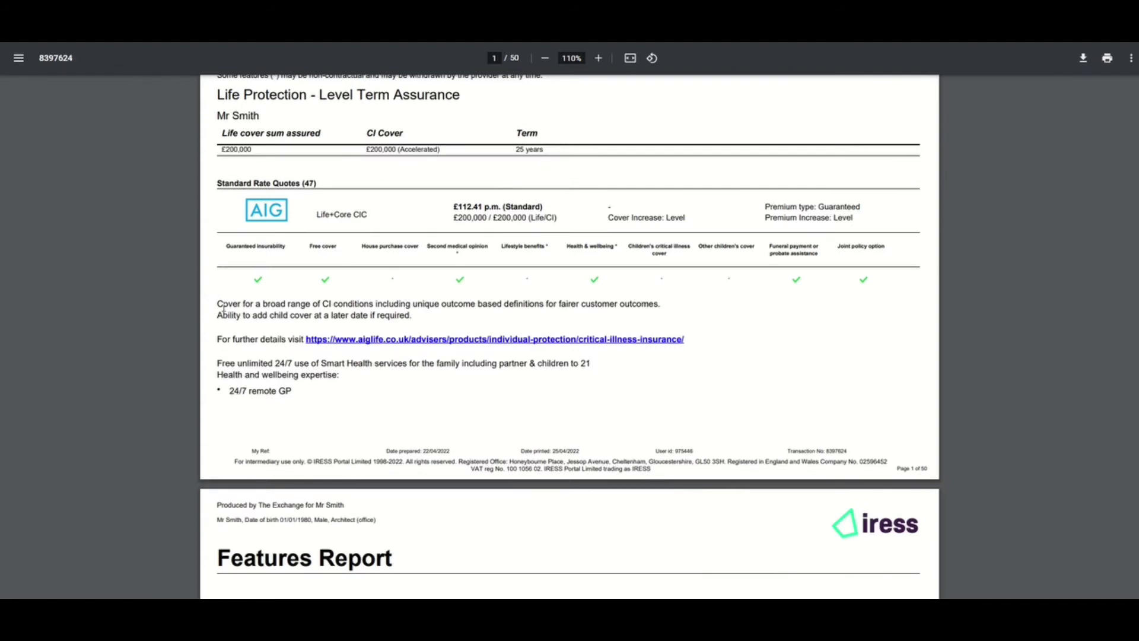
left_click_drag(218, 306, 426, 308)
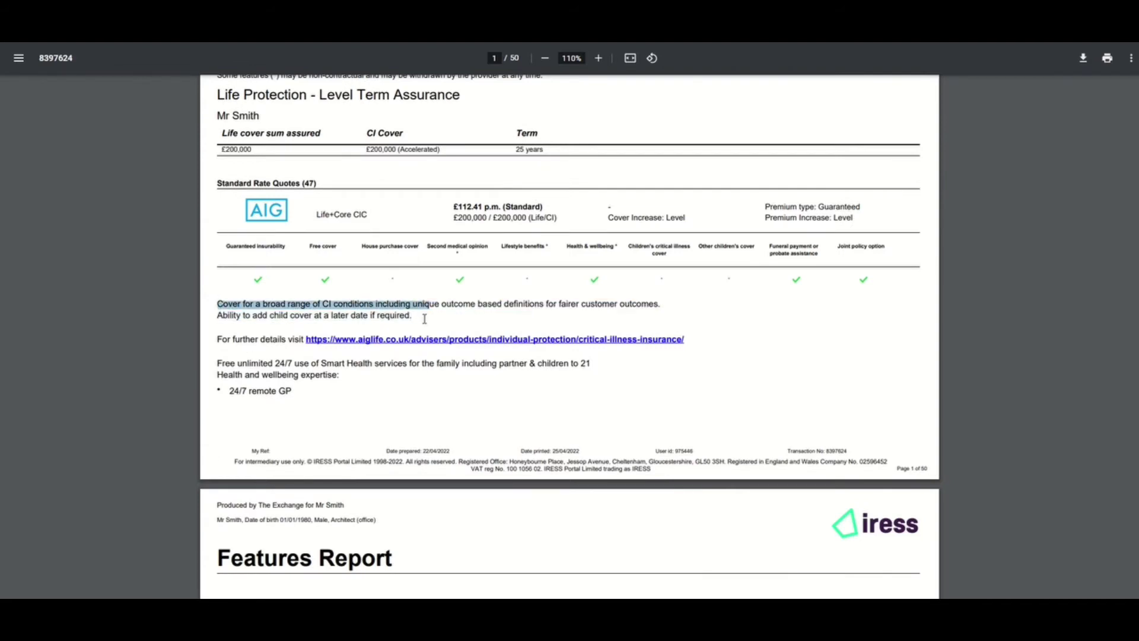
scroll(291, 344, "down", 4)
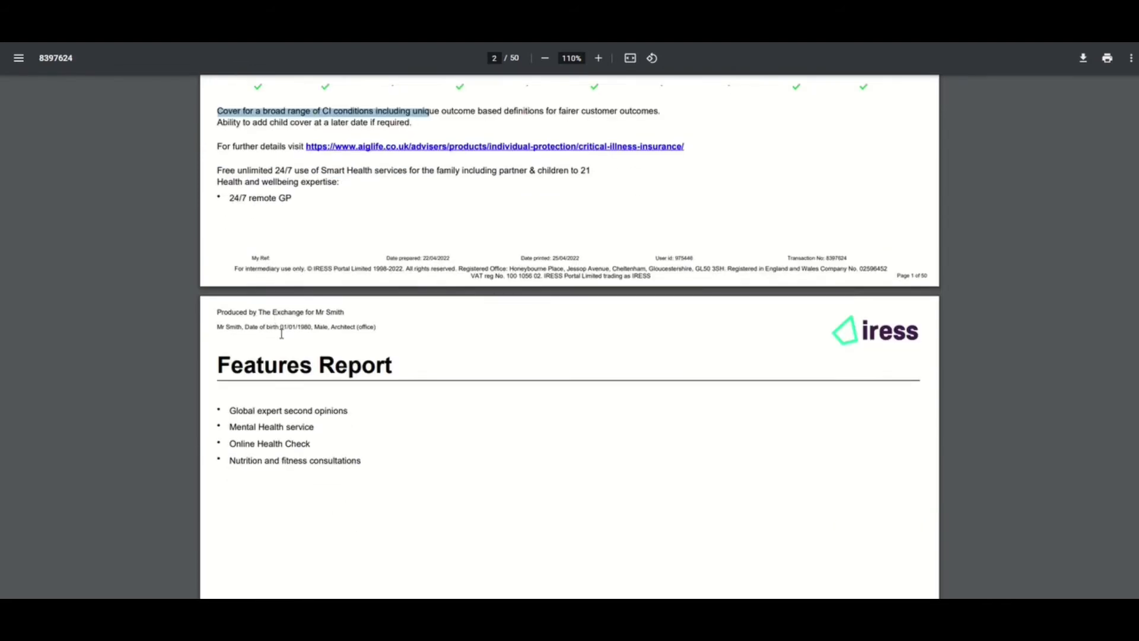
scroll(295, 351, "down", 10)
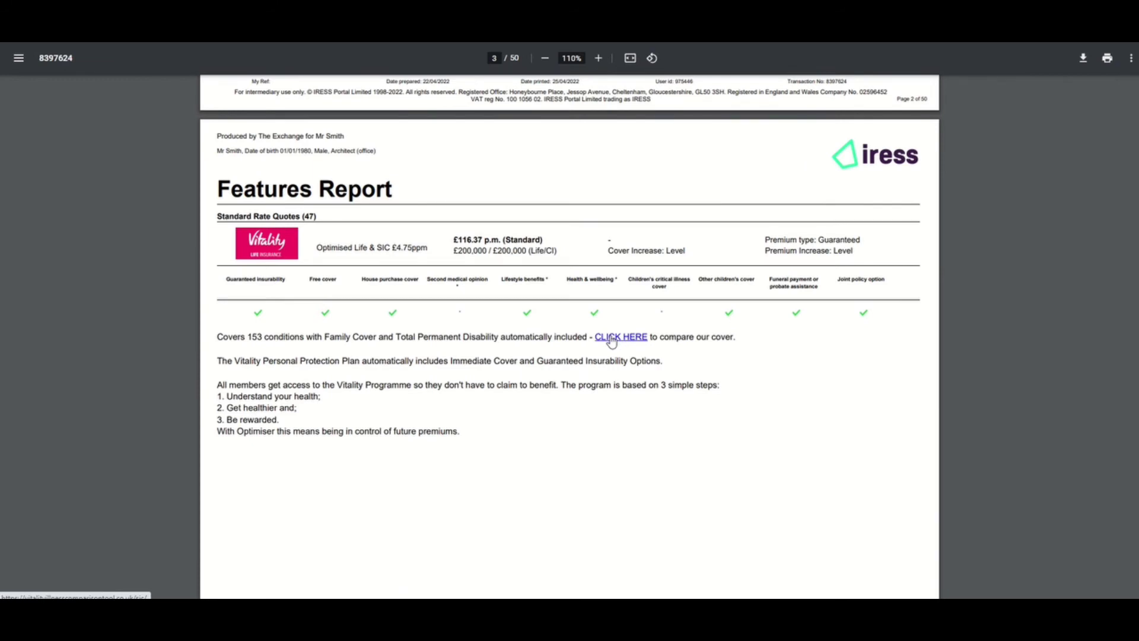
left_click(612, 338)
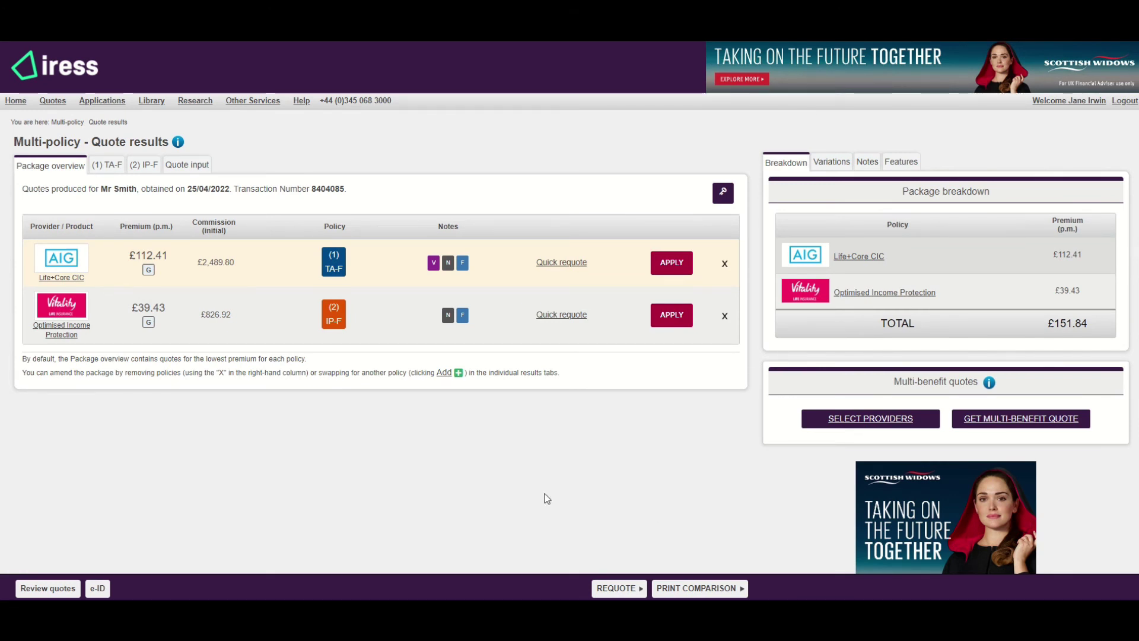
Step: On the (1) TA-F results, toggle AIG Life+Core CIC feature and product details, then bring up print choices
left_click(109, 166)
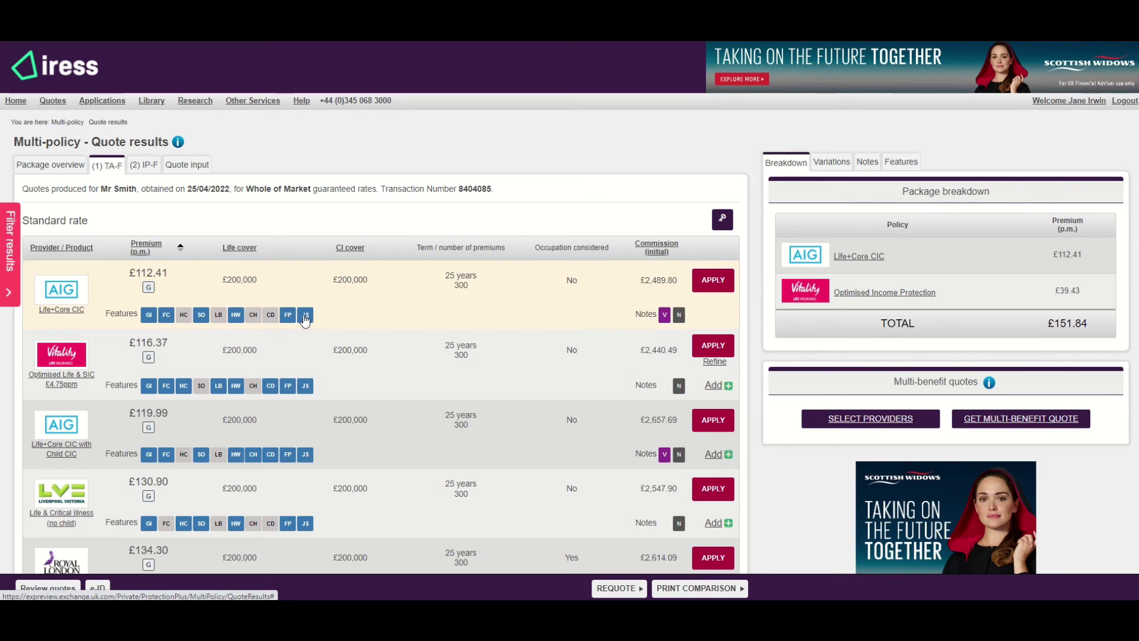
left_click(902, 164)
left_click(887, 285)
left_click(887, 285)
left_click(887, 311)
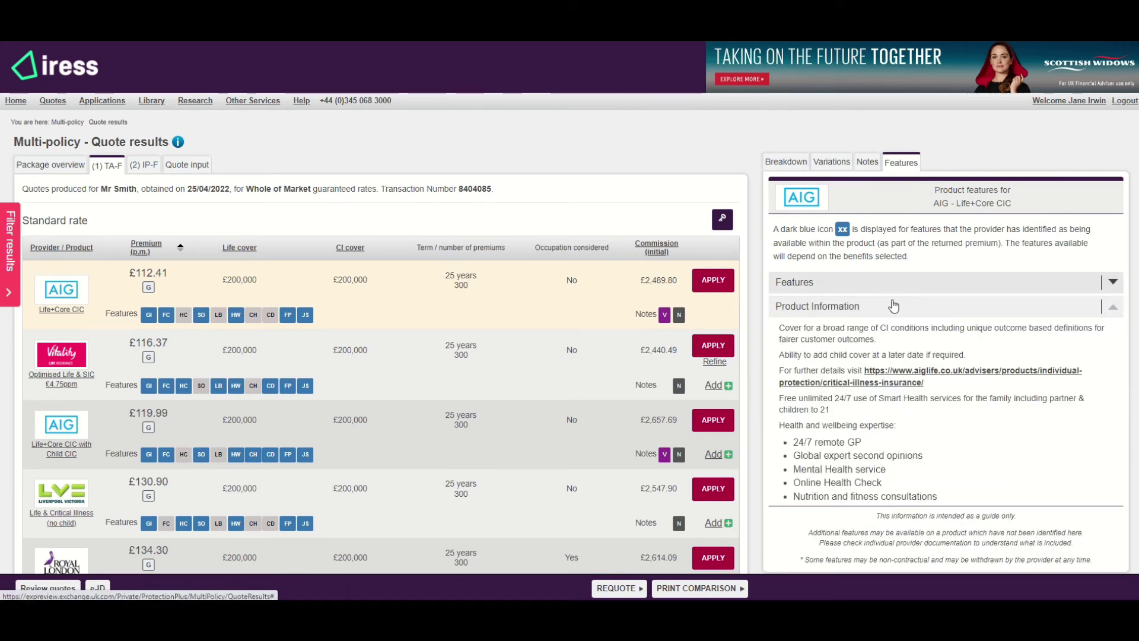
left_click(894, 306)
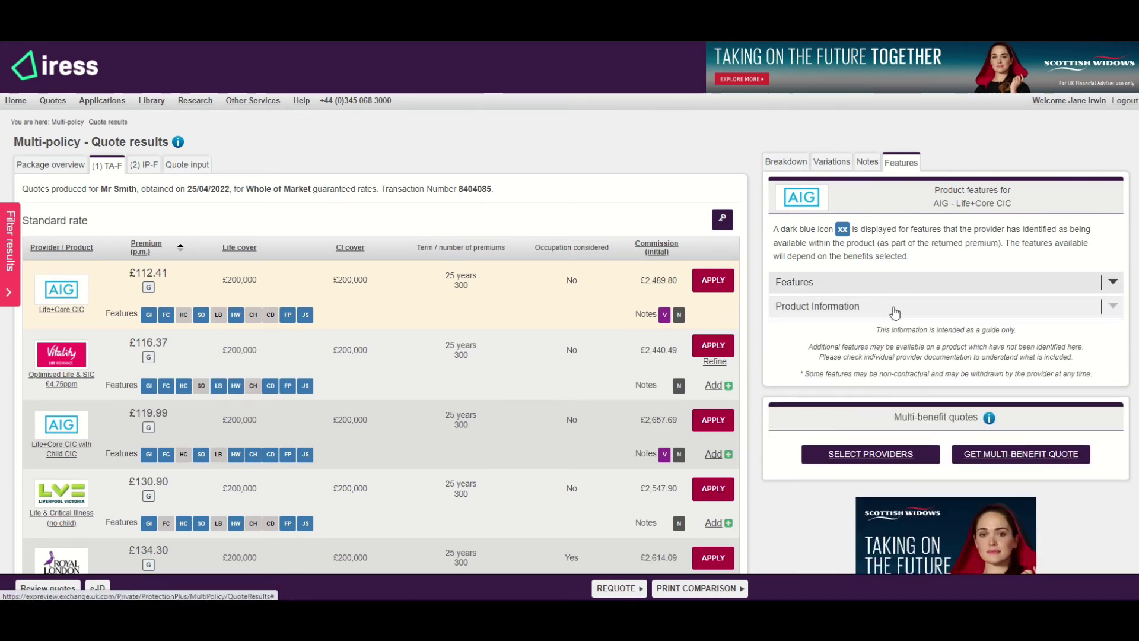
left_click(688, 588)
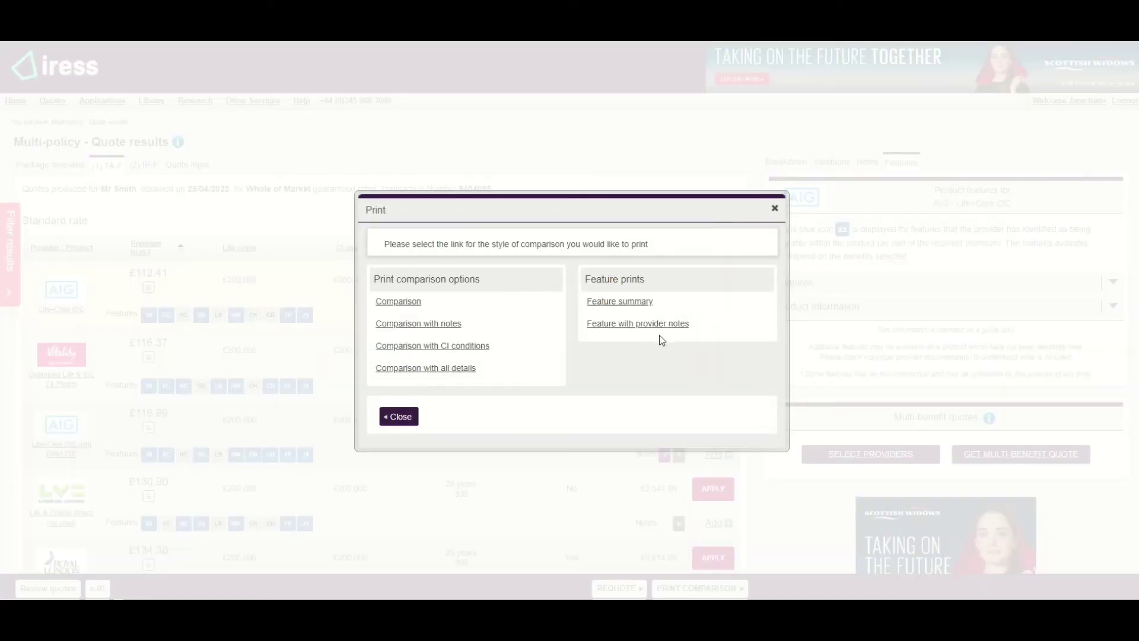
Step: Dismiss printing, go to Package overview, and show features for Vitality Optimised Income Protection
left_click(775, 210)
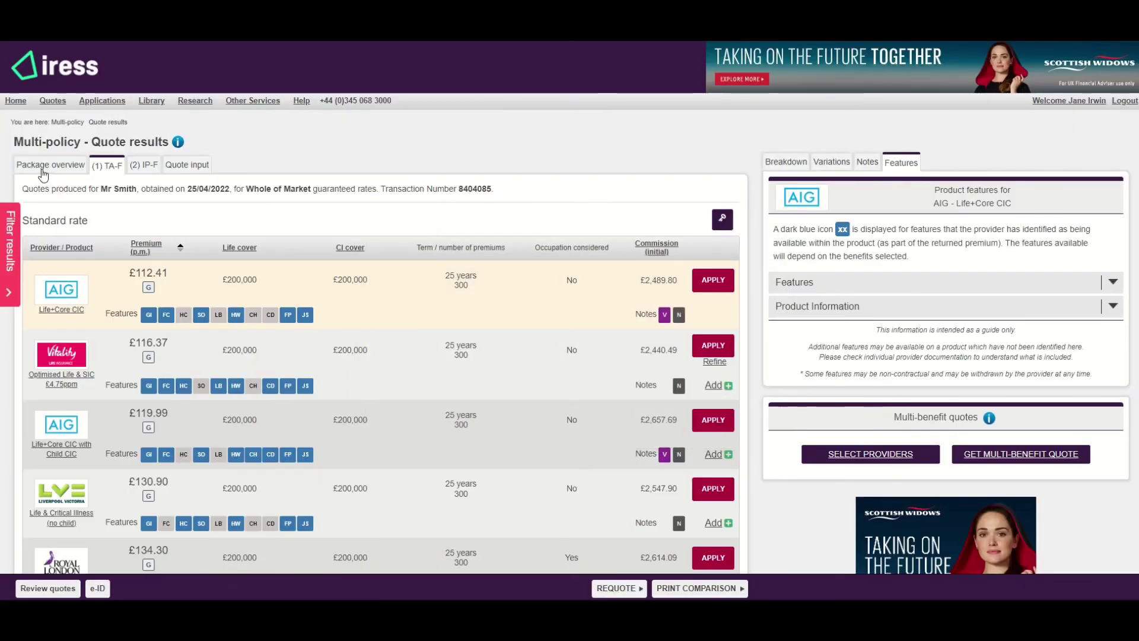
left_click(41, 166)
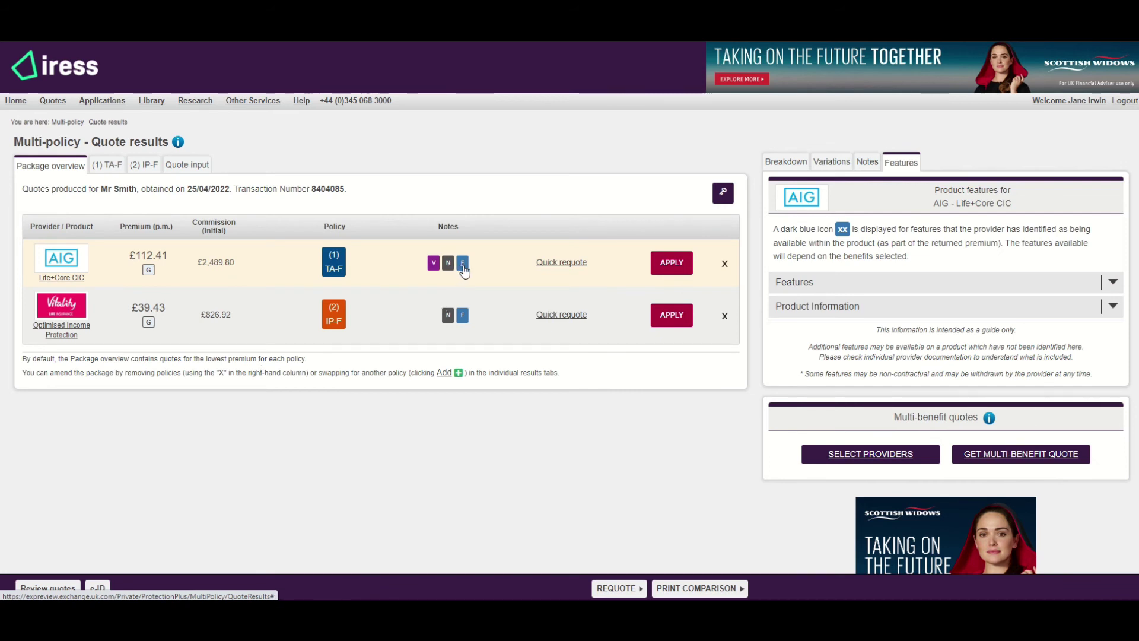
left_click(463, 315)
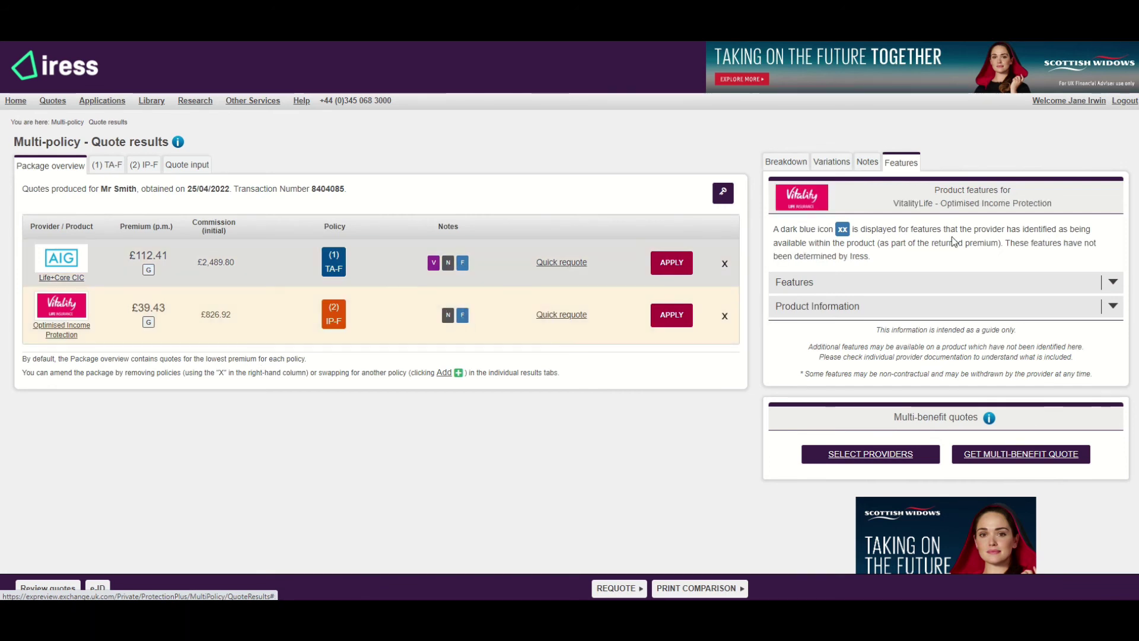
left_click(902, 306)
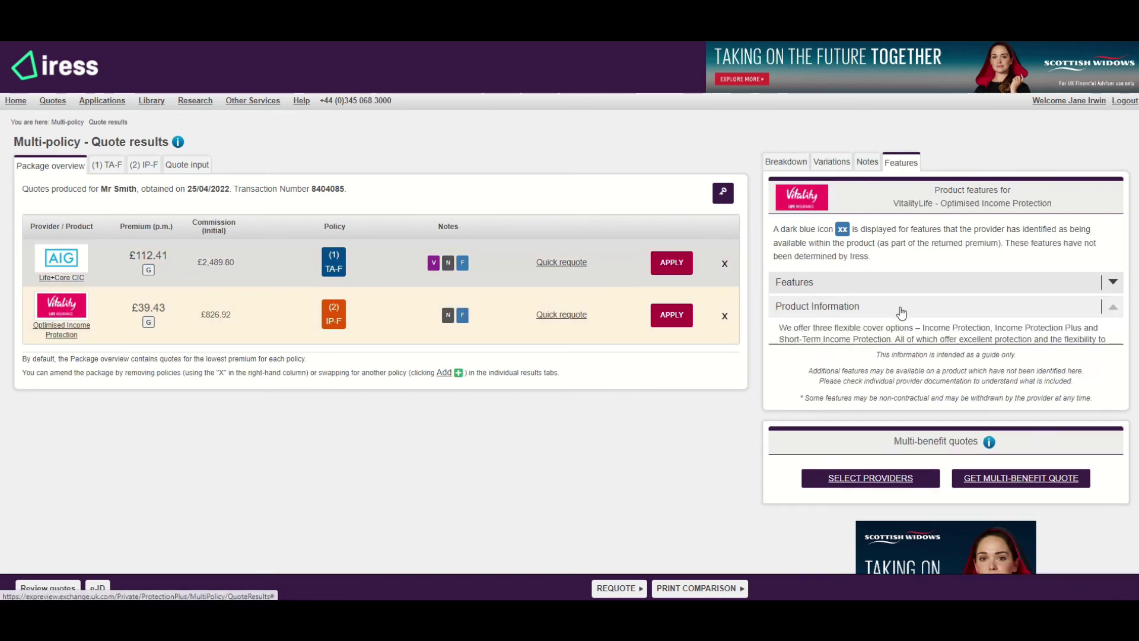
left_click(902, 306)
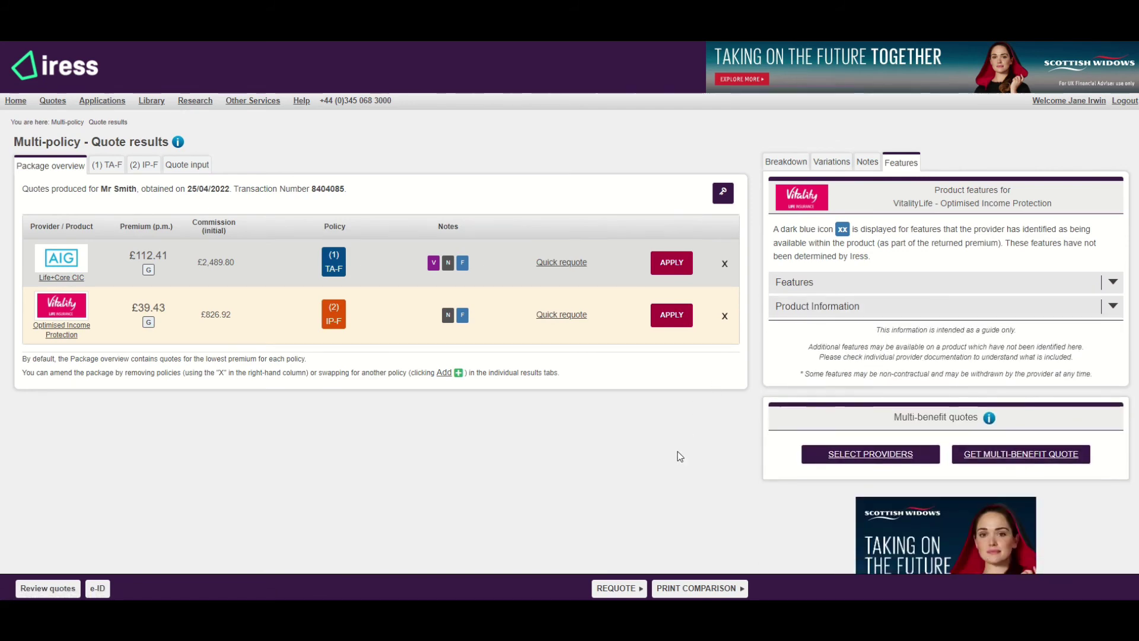
Step: Print a Feature summary and scroll the 6-page Package Features Report to its definitions page
left_click(675, 589)
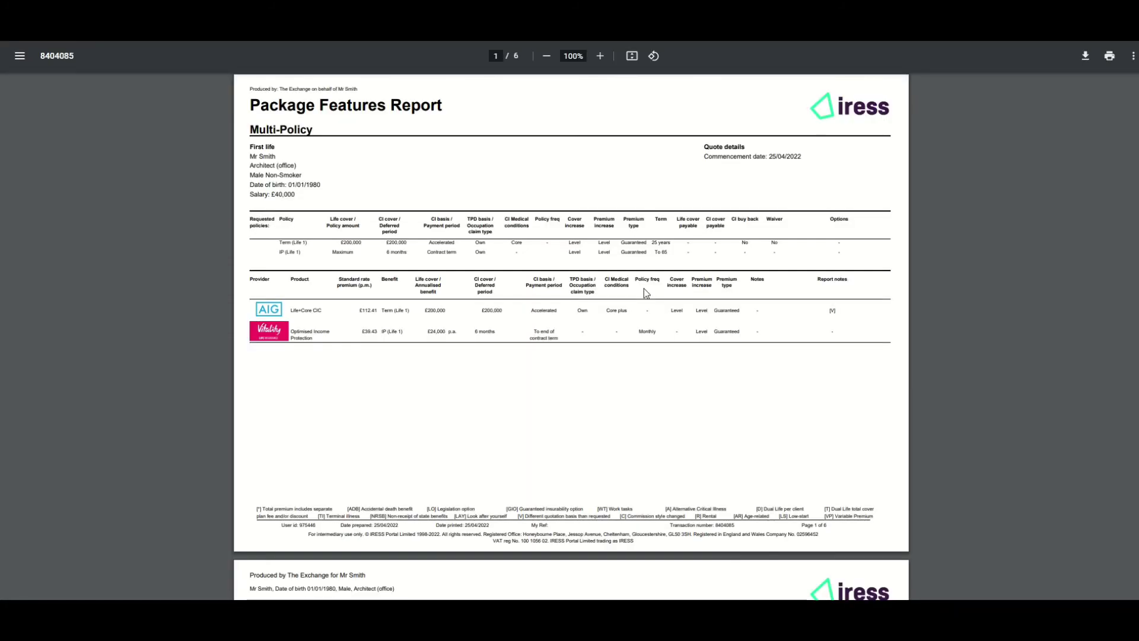
scroll(430, 404, "down", 8)
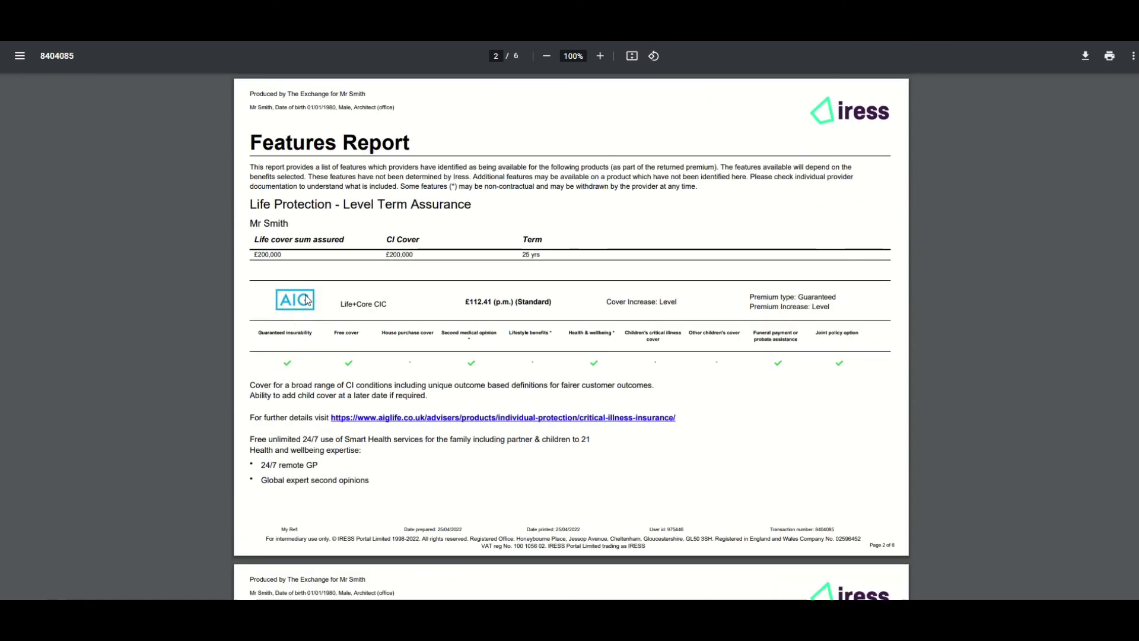
scroll(316, 344, "down", 12)
scroll(320, 356, "down", 7)
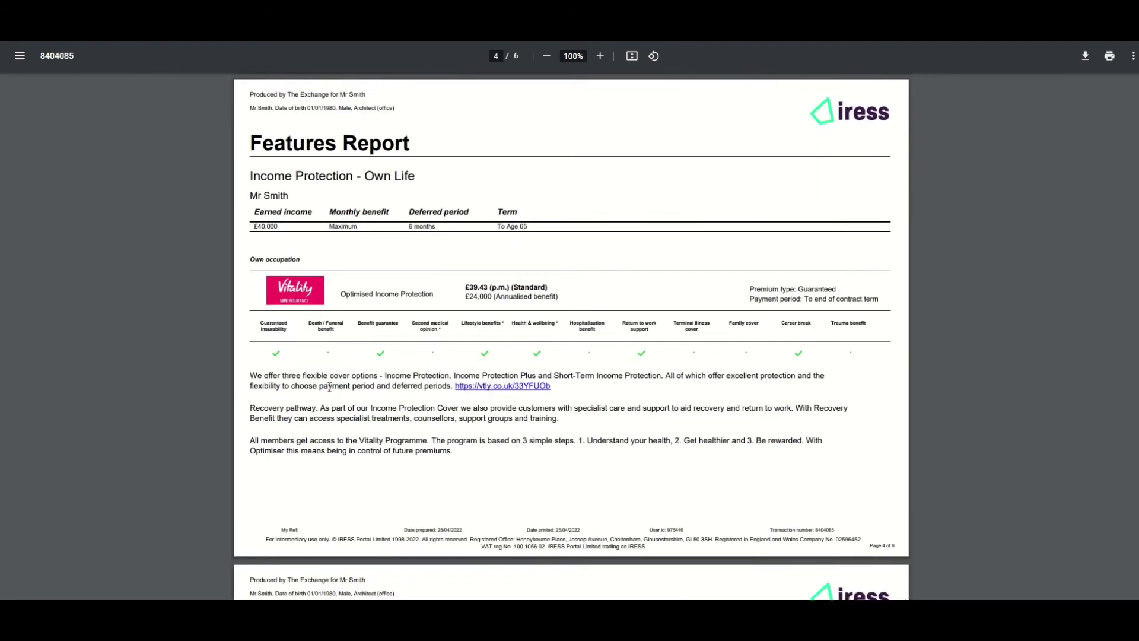
scroll(501, 366, "down", 10)
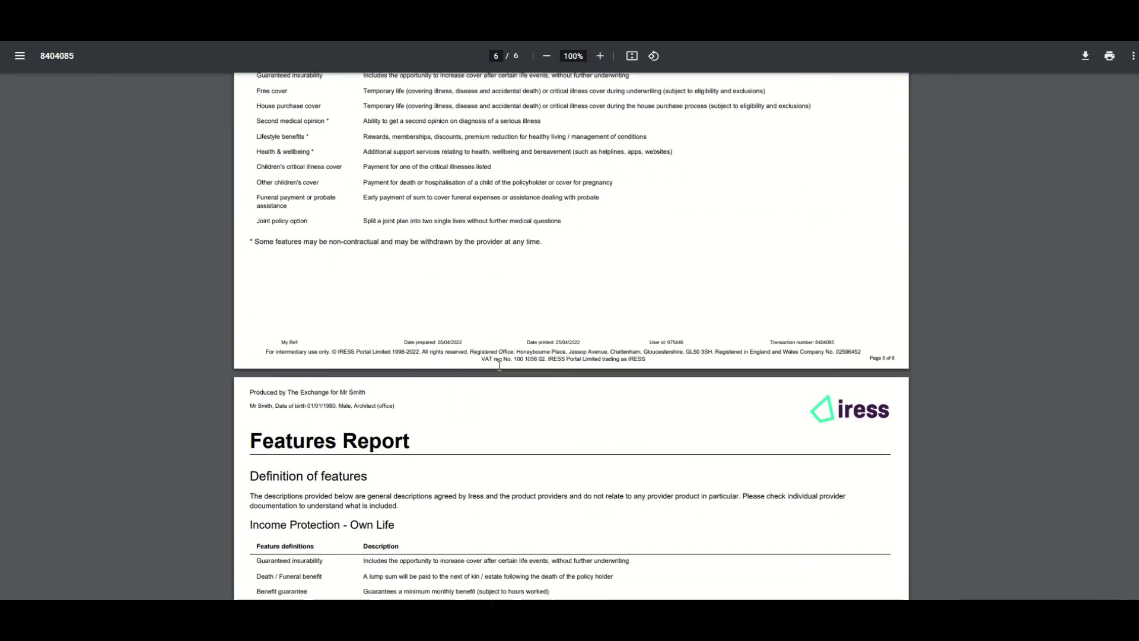